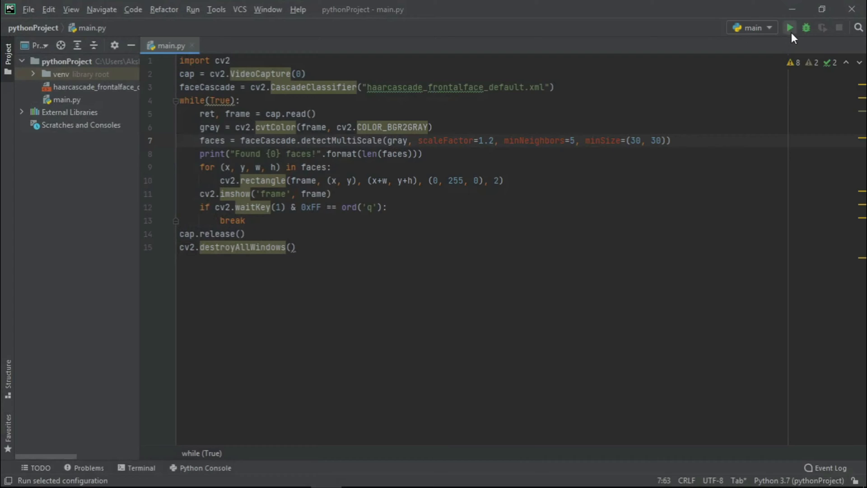
Step: Run main.py to show the live webcam frame with a green face rectangle
click(792, 30)
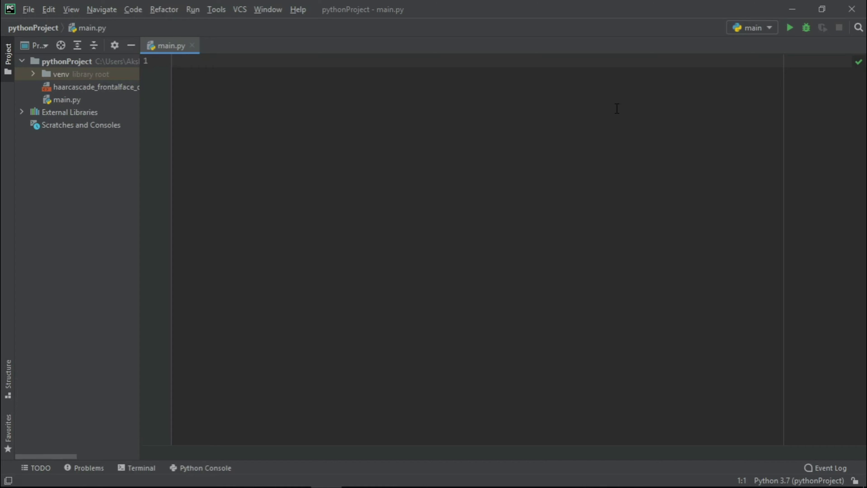
text(im)
text(port cv2)
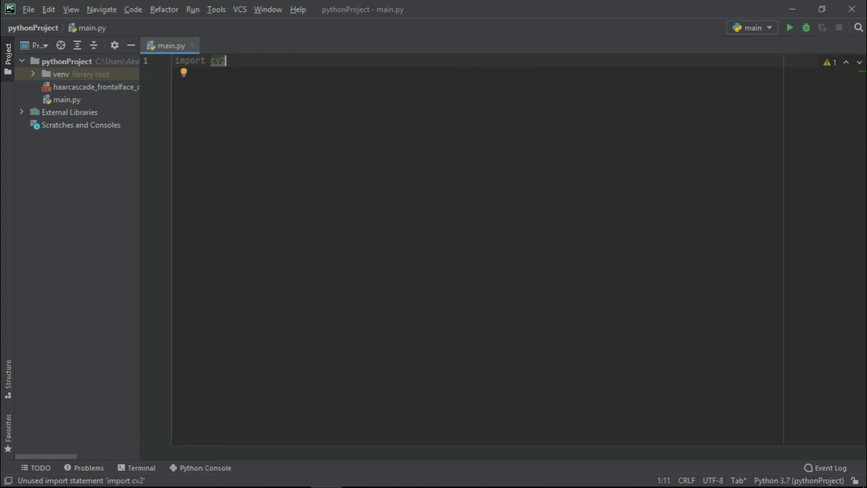
Step: Install opencv-python with pip in the project terminal after importing cv2
click(129, 469)
text(pip ins)
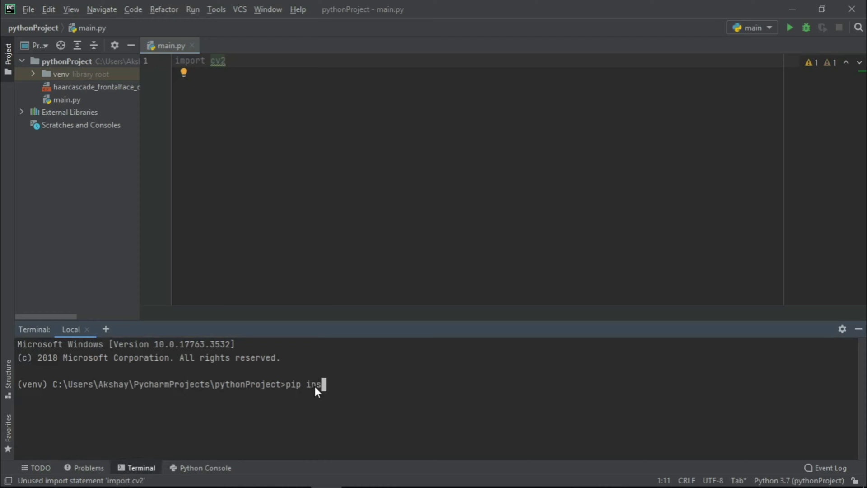
text(tall opencv-python)
key(Return)
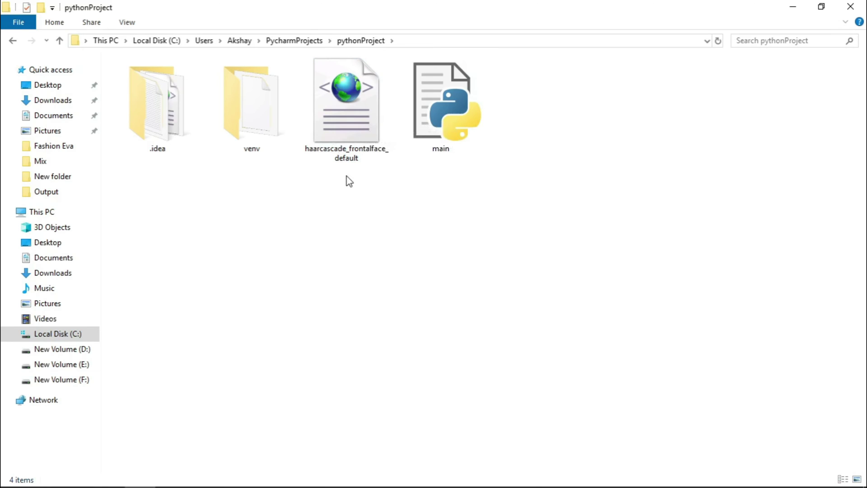
Step: Check the haarcascade_frontalface_default file name in File Explorer, then return to main.py
click(348, 136)
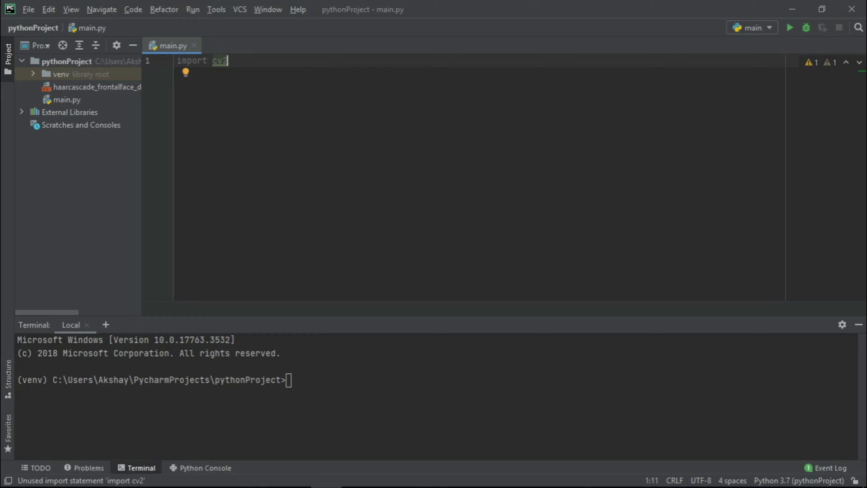
key(Return)
text(cv2.Cas)
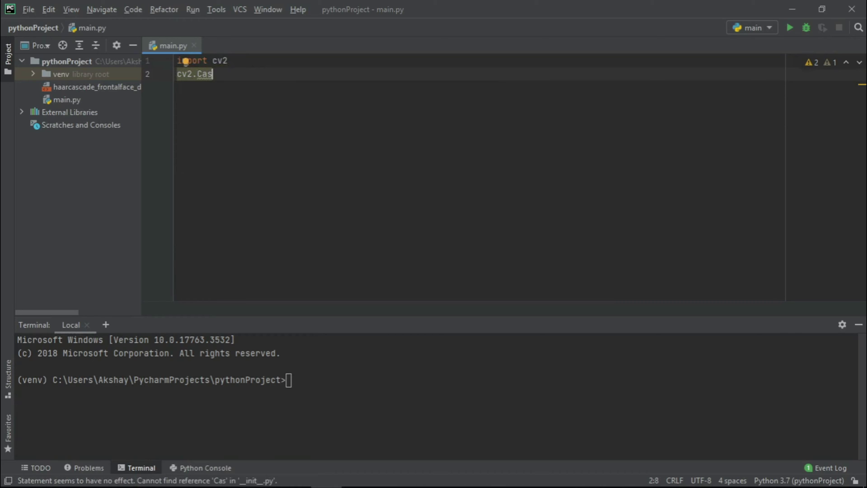
text(cade)
Step: Assign cv2.CascadeClassifier to faceCascade on line 2
key(Return)
key(Home)
text(f)
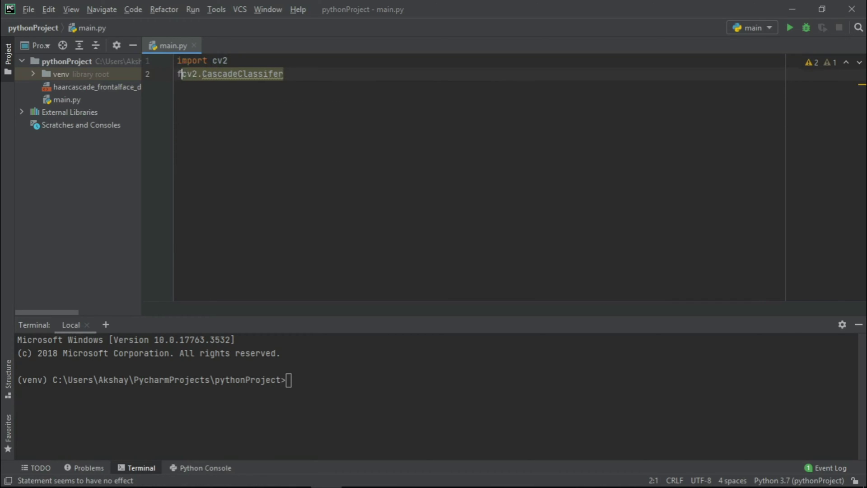
text(aceCascade =)
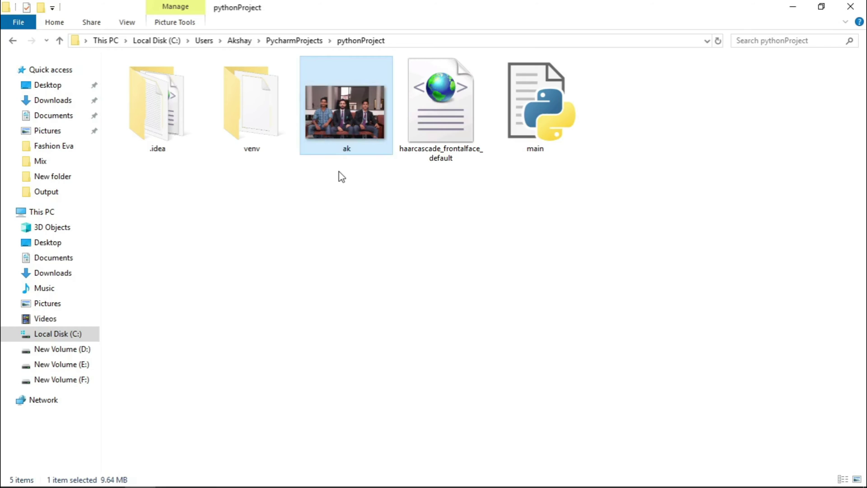
Step: Look up the ak photo and the full haarcascade file name in File Explorer
click(341, 175)
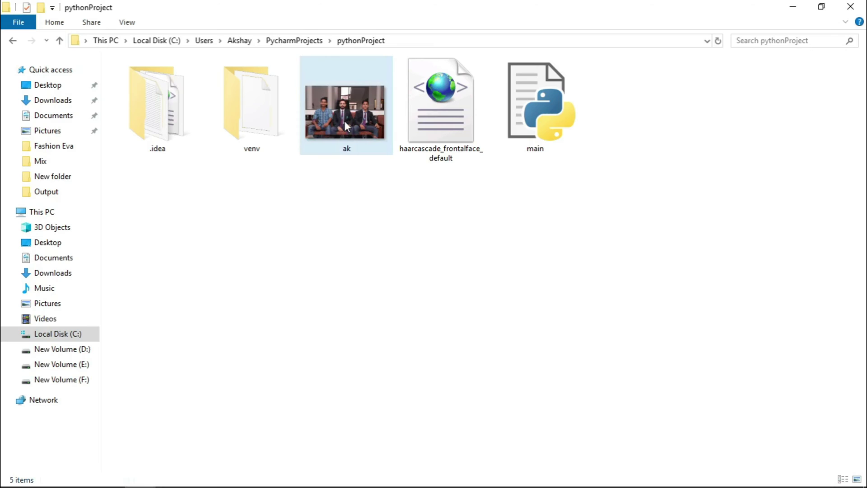
mouse_move(346, 112)
click(472, 161)
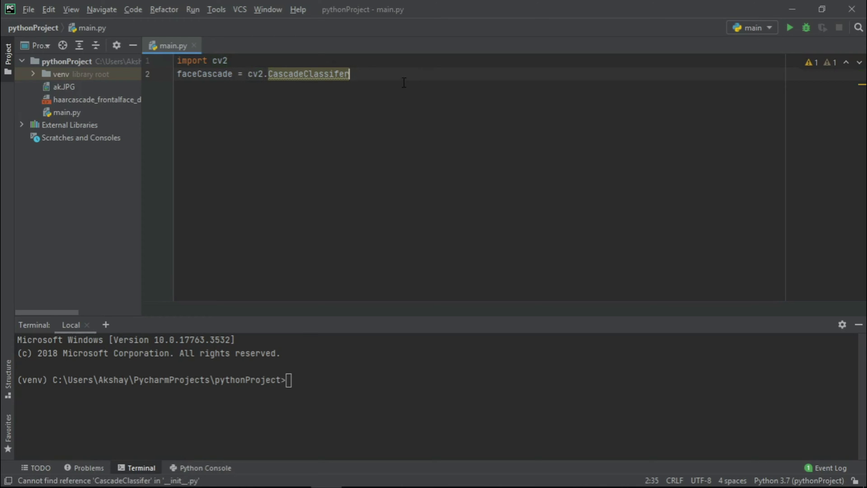
text(("haarcascade_frontalface_default.xml)
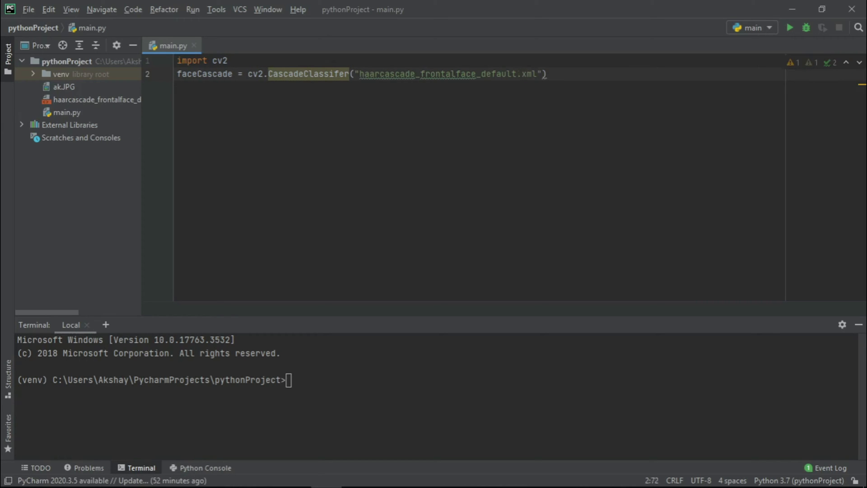
Step: Load 'haarcascade_frontalface_default.xml' and read 'ak.jpg' into image
key(End)
key(Return)
text(cv2.imread)
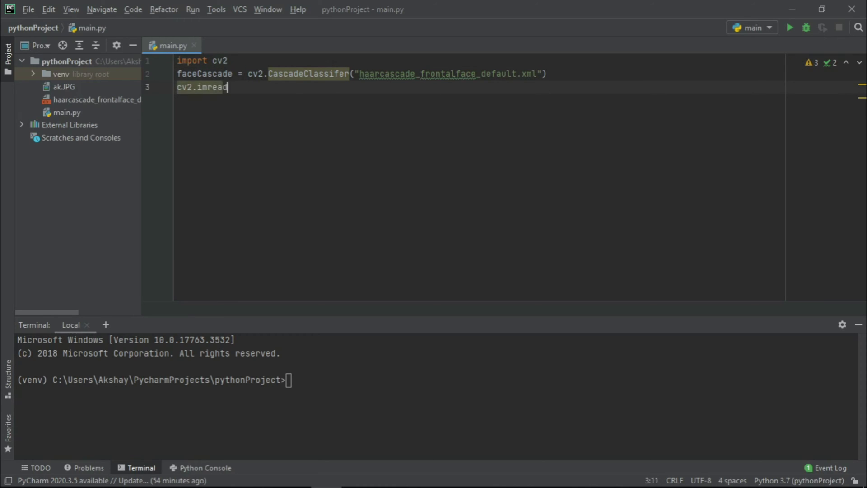
text(()
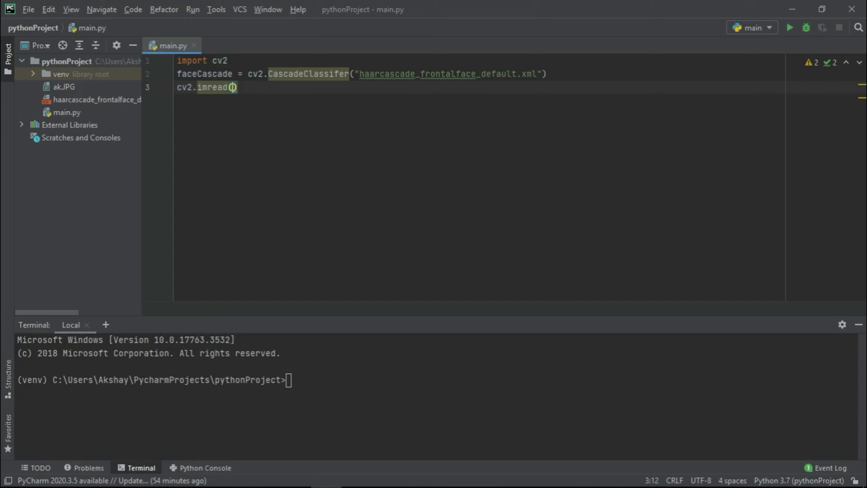
text('ak)
text(.jpg)
click(177, 88)
text(i)
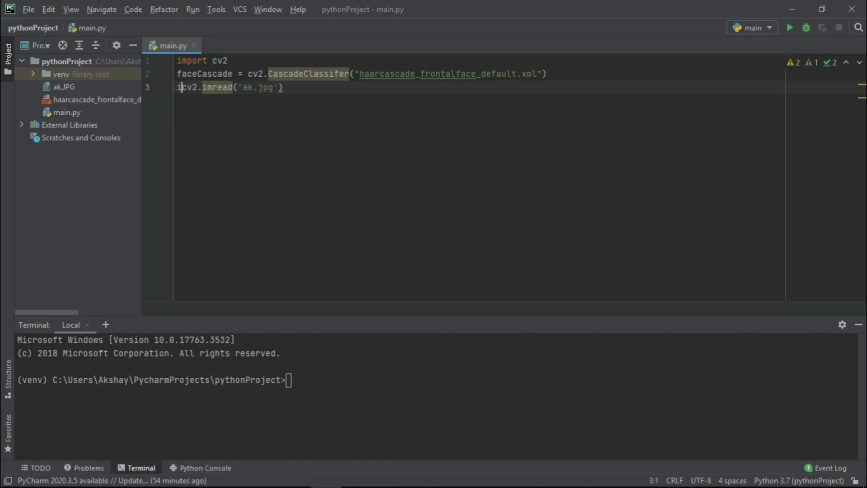
text(mage =)
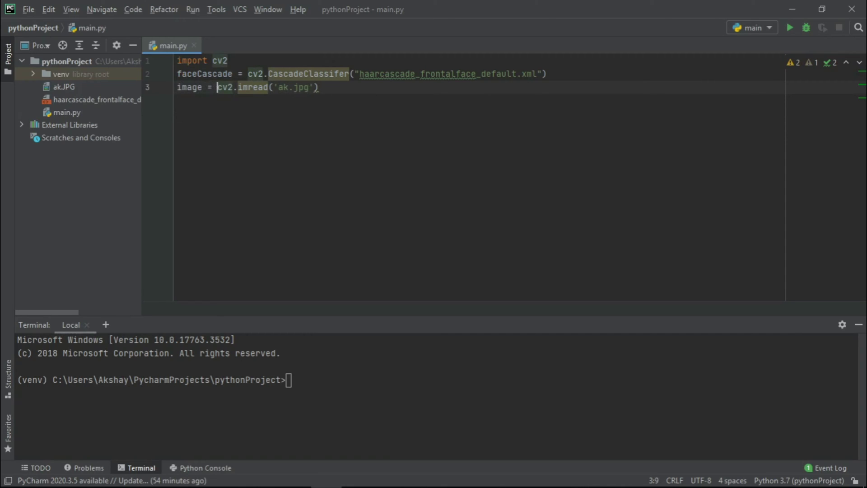
key(End)
Step: Convert image to gray with COLOR_BGR2GRAY and begin a faceCascade call on line 5
key(Return)
text(gray = )
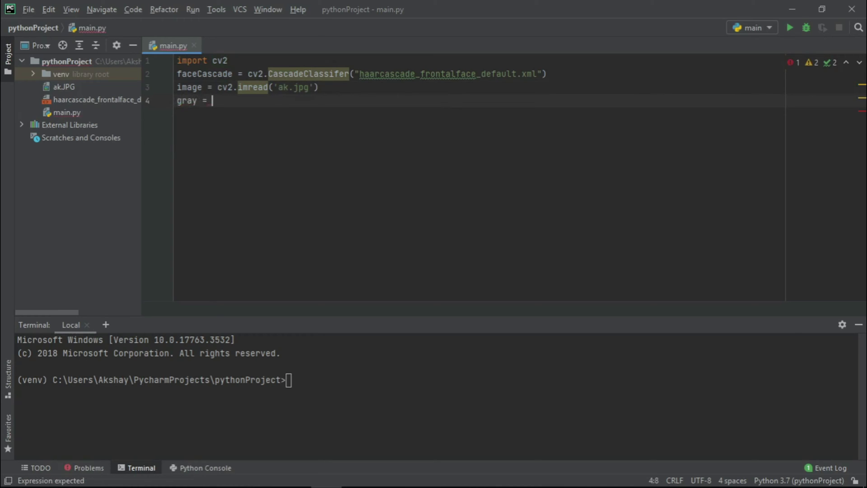
text(cv2.)
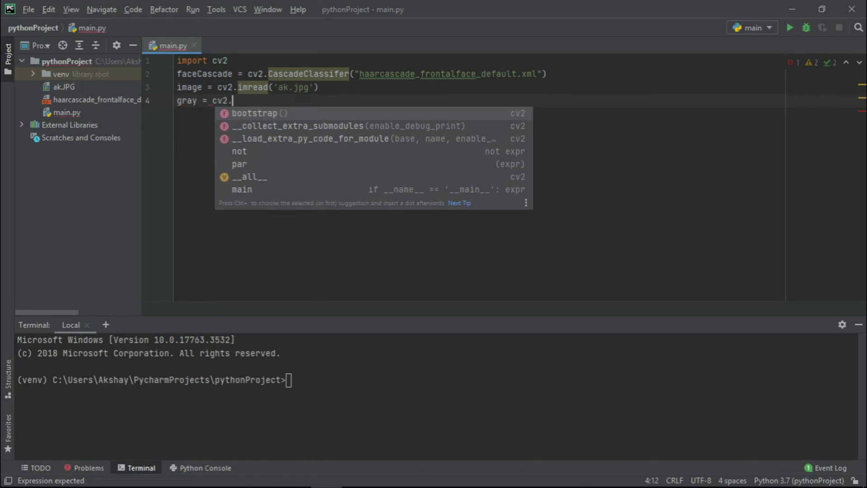
key(Escape)
text(cvt)
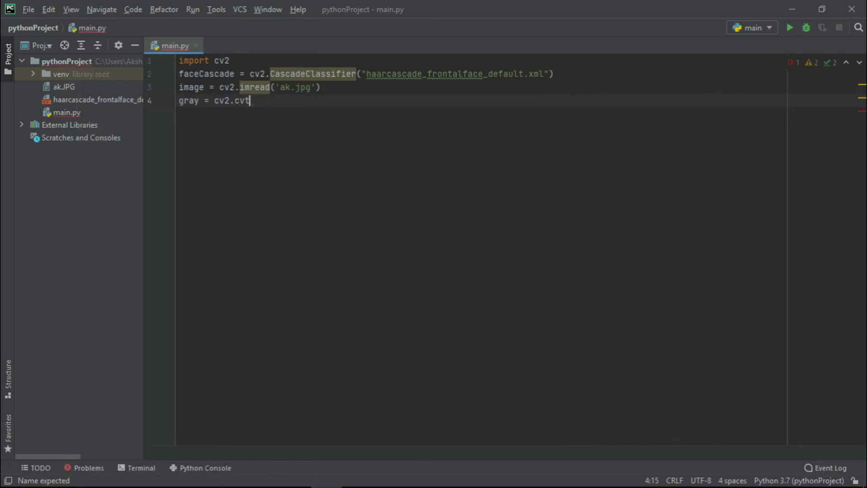
text(Color)
text((image,)
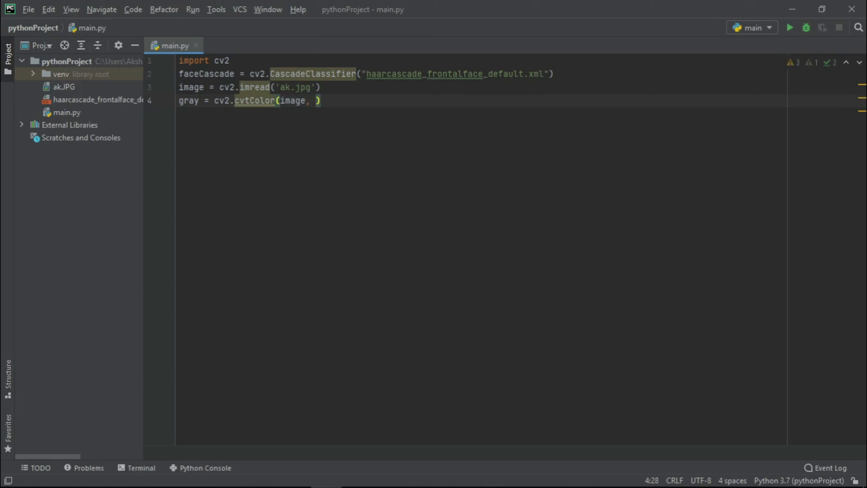
drag(219, 88, 268, 87)
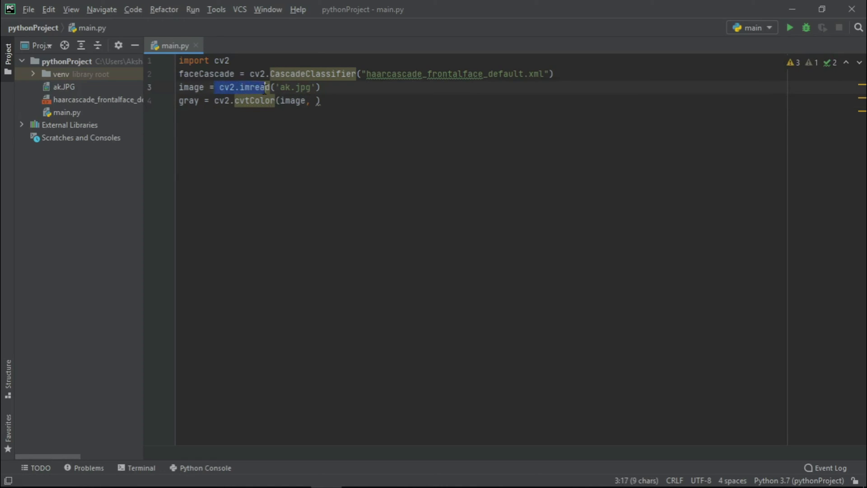
click(314, 121)
text(cv2.COLOR_BGR2)
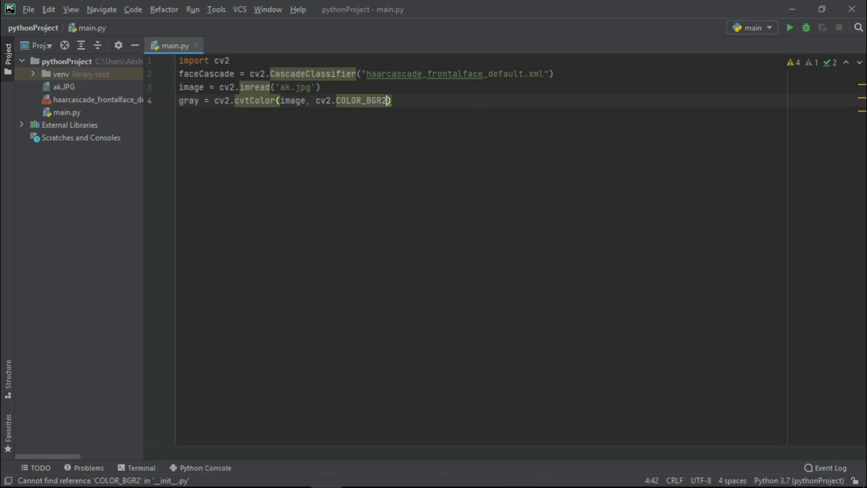
text(GRAY)
key(Return)
key(alt+F12)
text(f)
key(Return)
text(.)
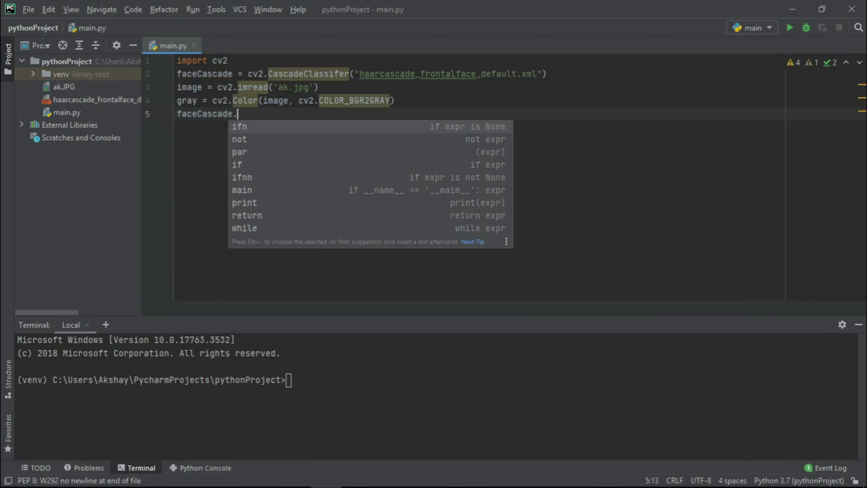
text(detect)
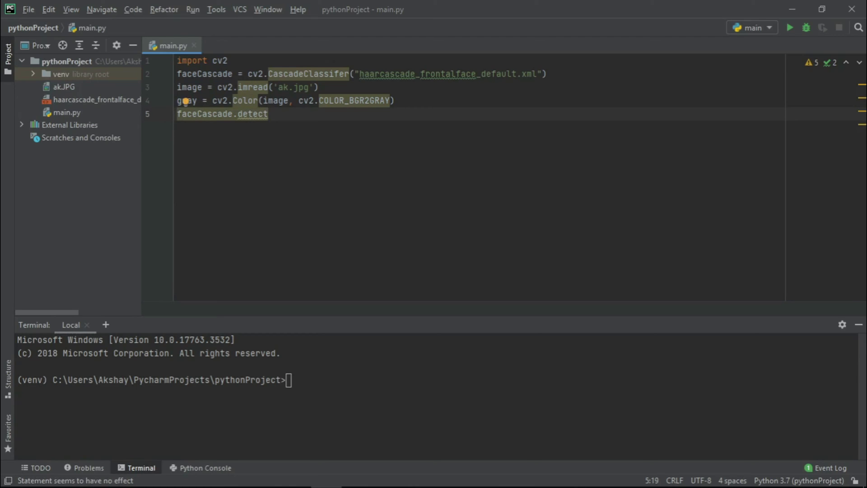
text(MultiScale)
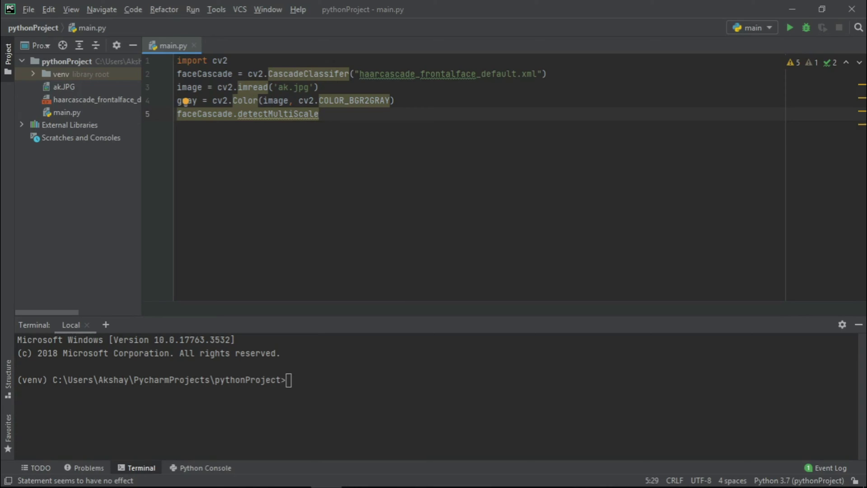
text((gray, )
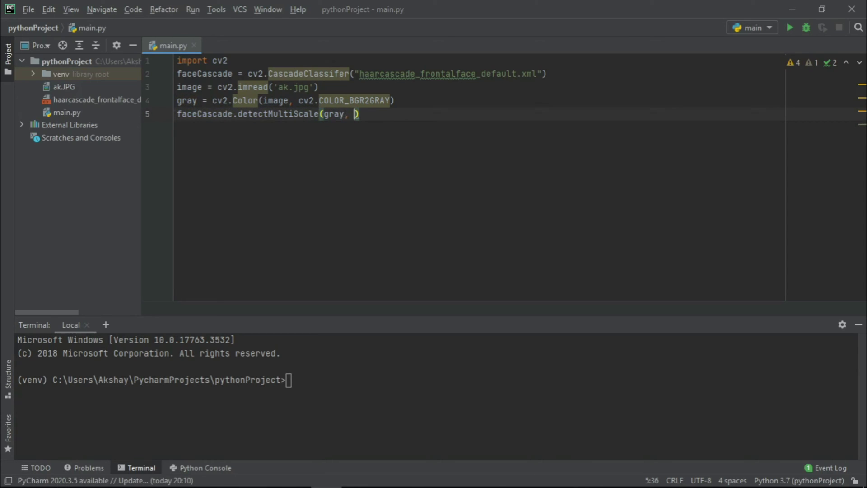
text(scaleFactor=1.2)
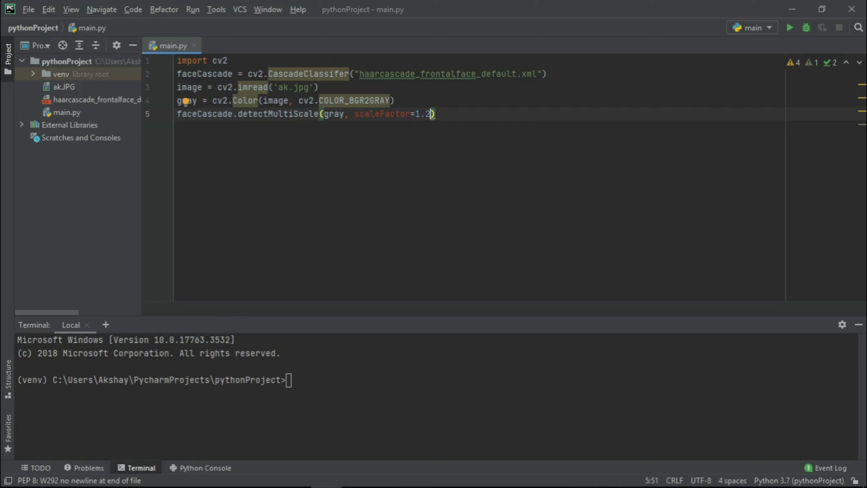
text(, )
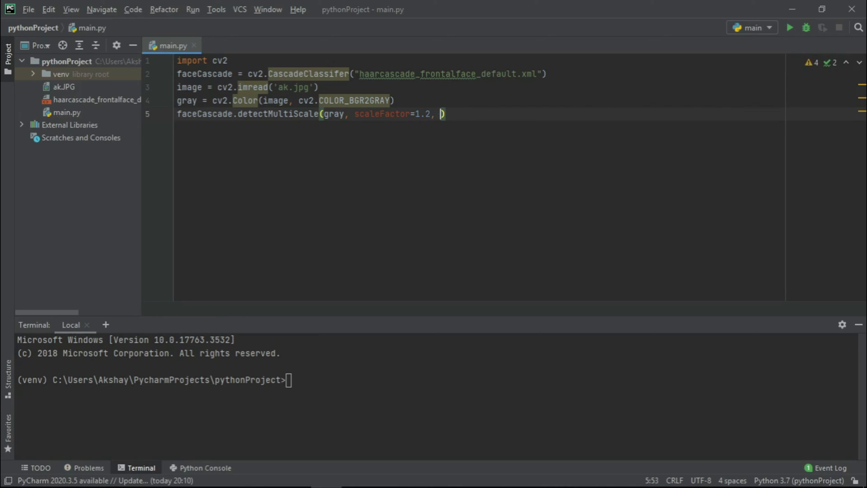
text(minNeighb)
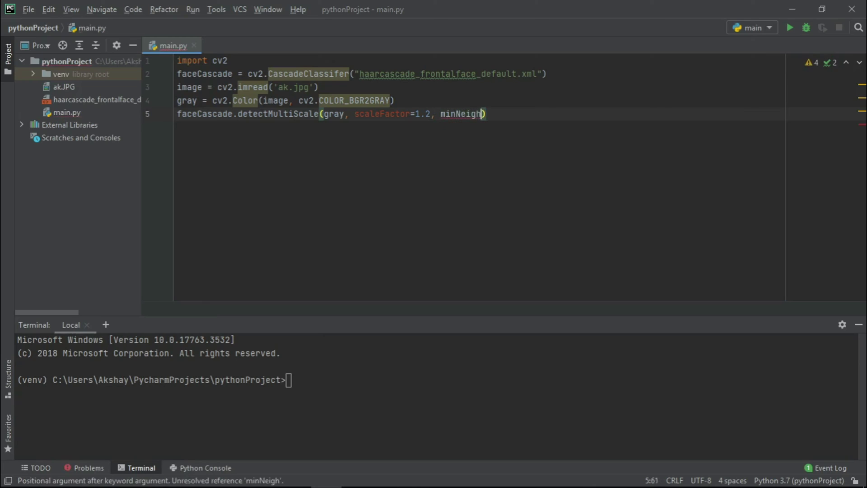
text(ors=5)
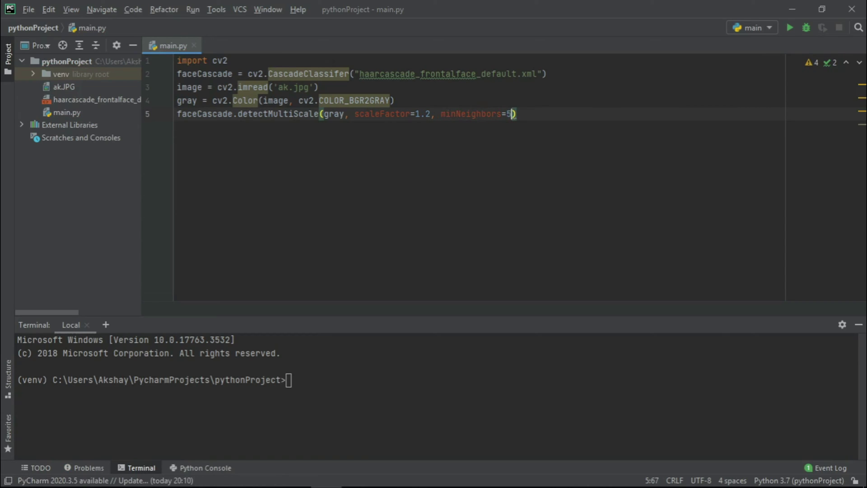
text(, mi)
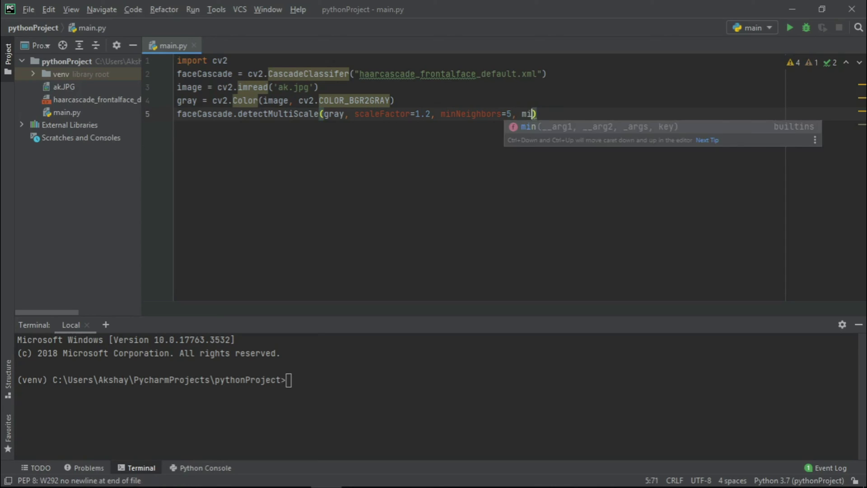
text(nSize=(30, 30)
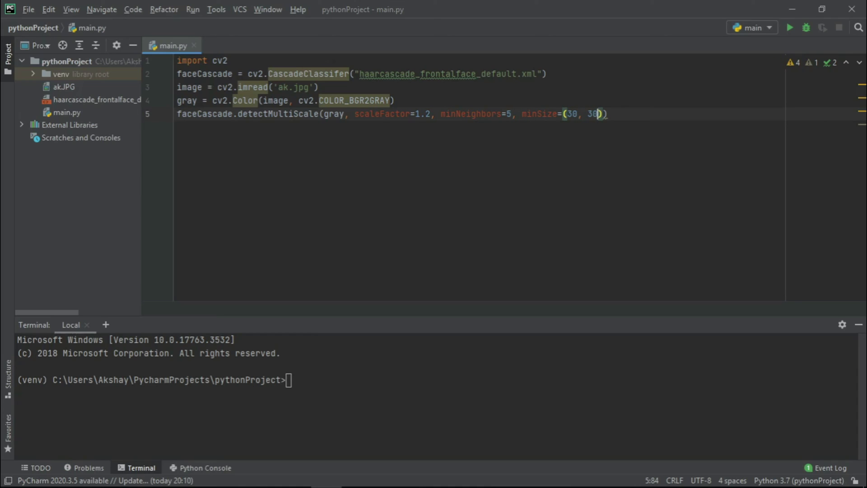
Step: Store detectMultiScale(gray, scaleFactor=1.2, minNeighbors=5, minSize=(30, 30)) in faces
key(Home)
text(faces =)
Step: Print the face count with "Found{0}faces!".format(len(faces))
key(End)
key(Return)
text(prin)
key(Return)
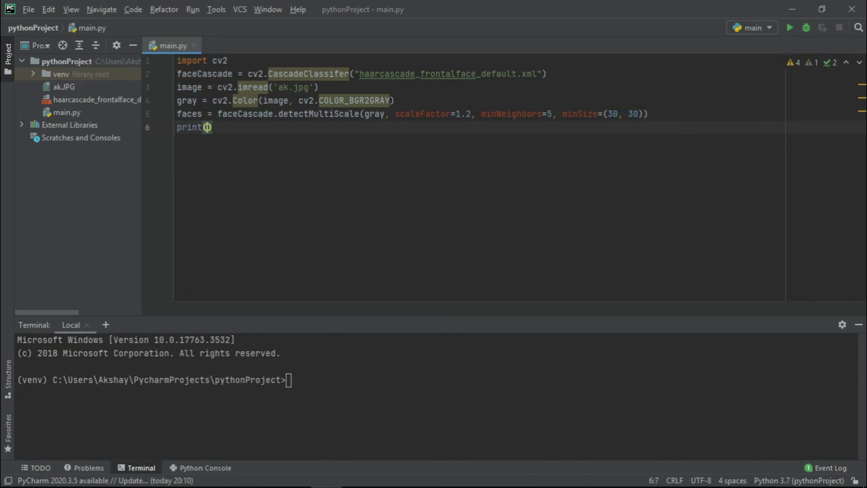
text("Found{0}faces!".format(len)
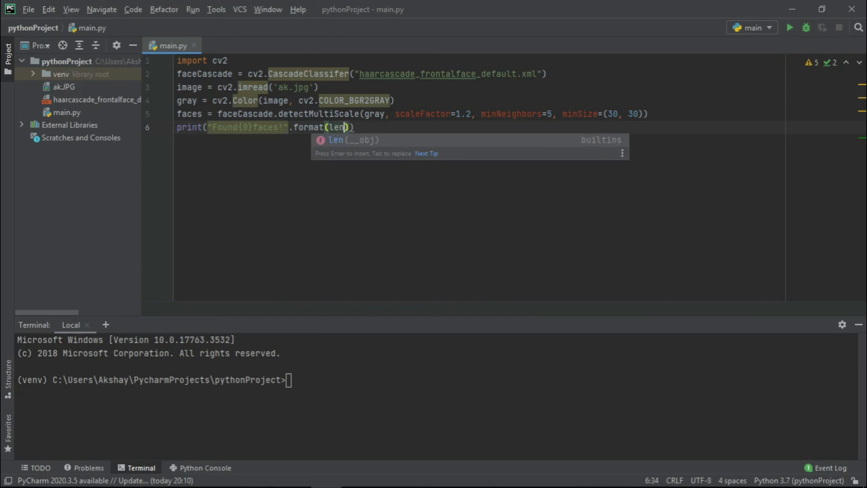
text((faces))))
key(Return)
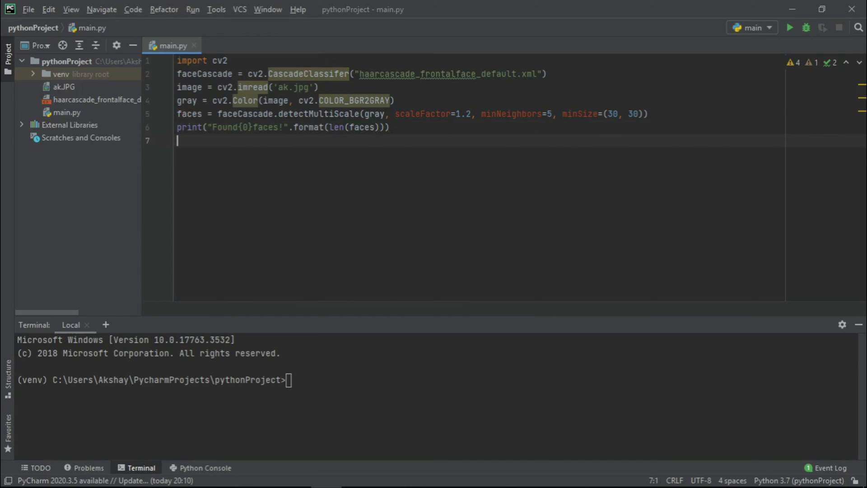
text(for(x,y,w,h) in faces:)
Step: Loop over faces drawing green (0,255,0) rectangles of thickness 2
key(Return)
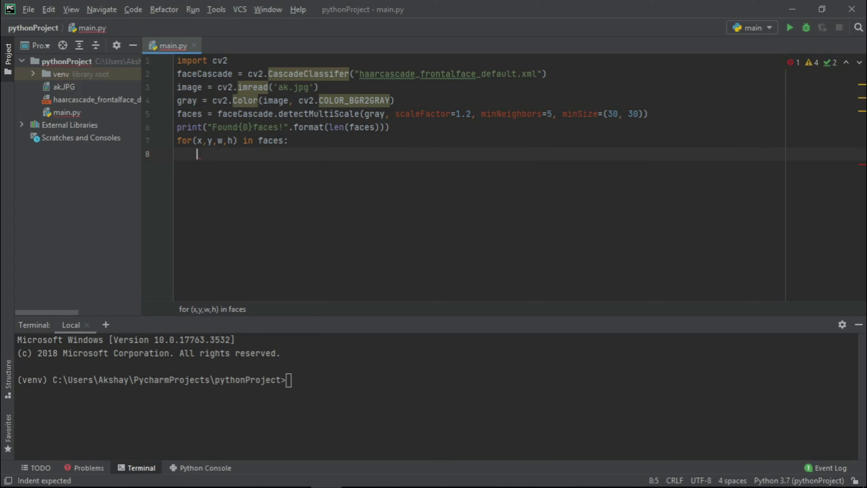
text(cv2.re)
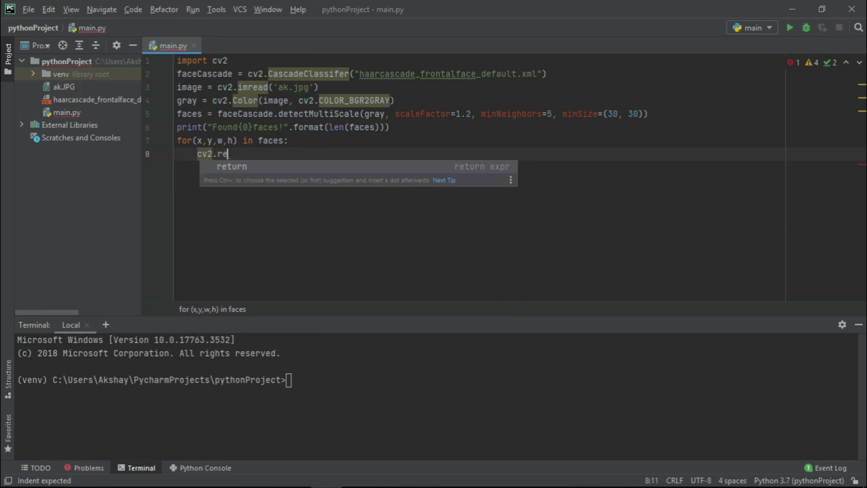
text(ctangle(image)
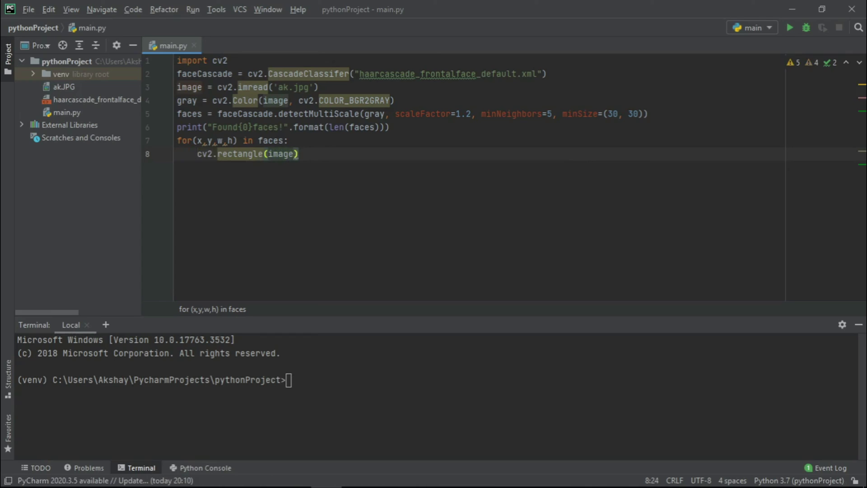
drag(238, 86, 300, 88)
click(297, 153)
text(,)
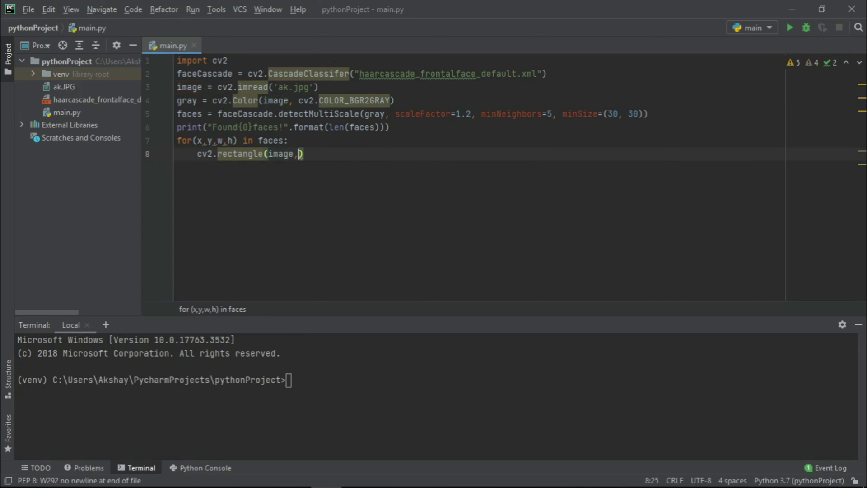
text((x,y), (x+w)
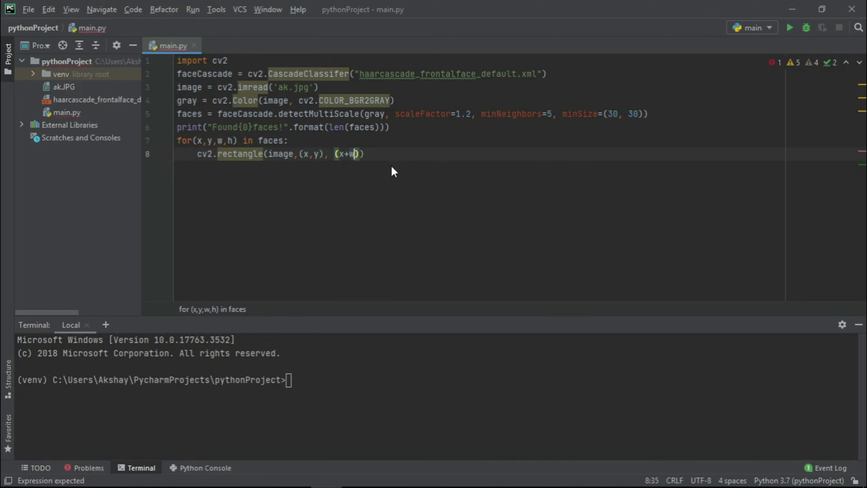
text(, y+h), (0,255,0)
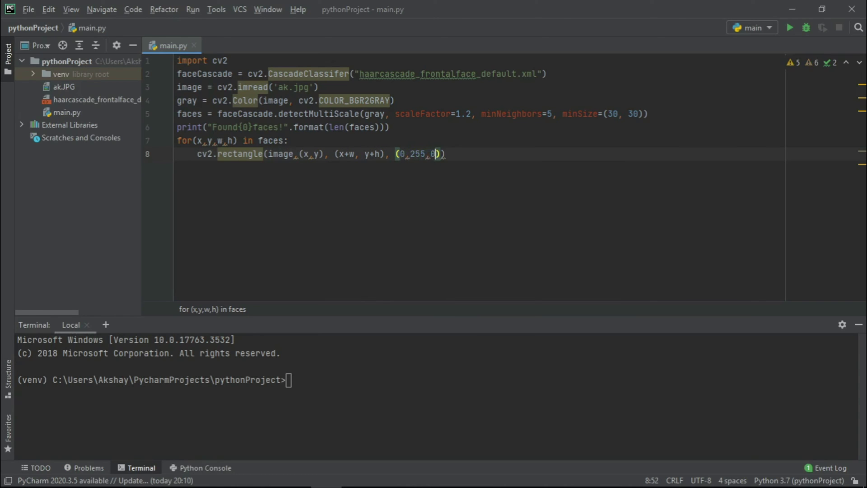
text(), 2))
key(Return)
drag(295, 154, 436, 154)
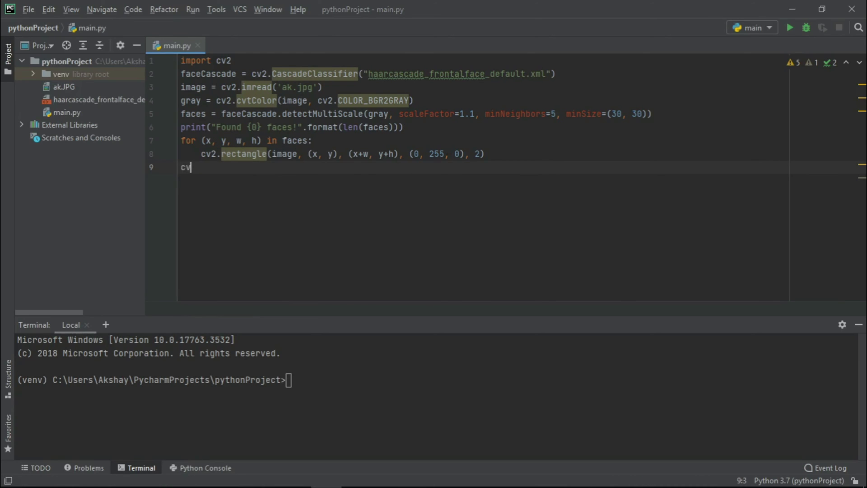
text(2.imshow("Face)
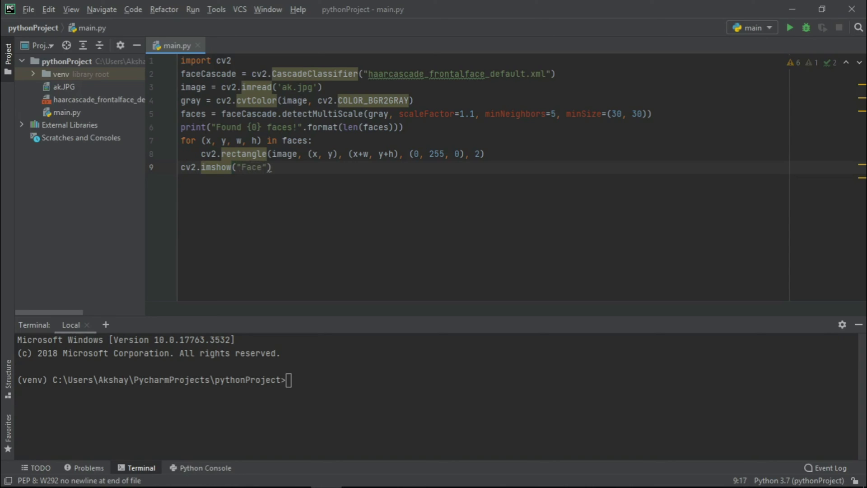
text(s found", image)
Step: Show image in a "Faces found" window and wait with cv2.waitKey(0)
key(End)
key(Return)
text(cv2.)
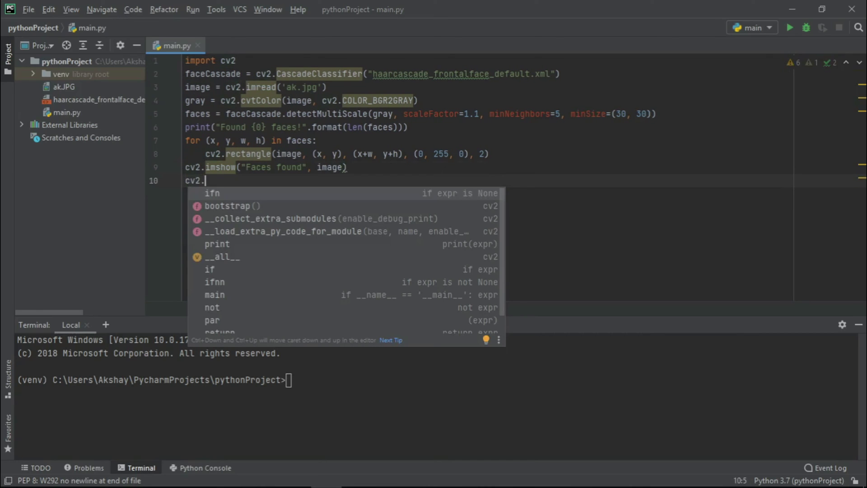
text(waitKe)
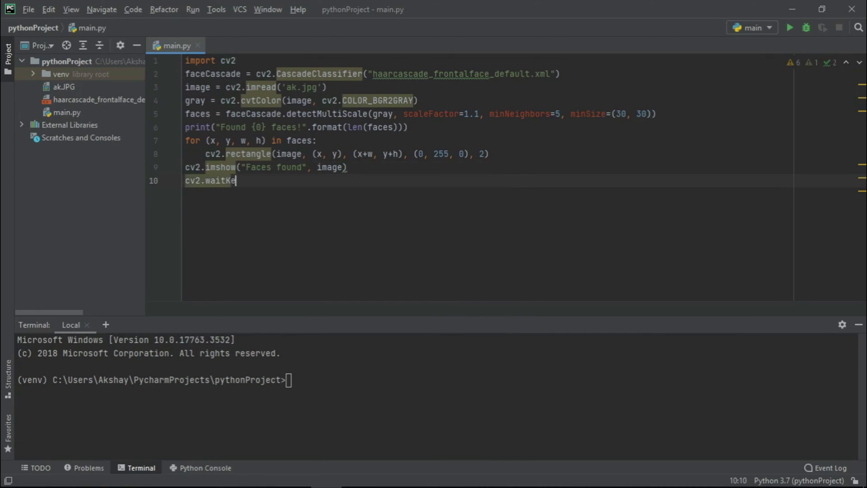
text(y(0)
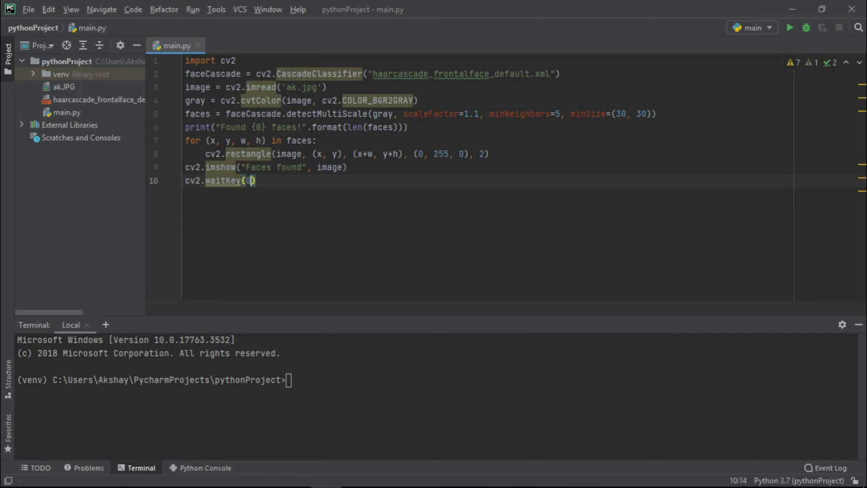
text())
Step: Run the script, check the Found 3 faces! console output, and close the image window
click(797, 27)
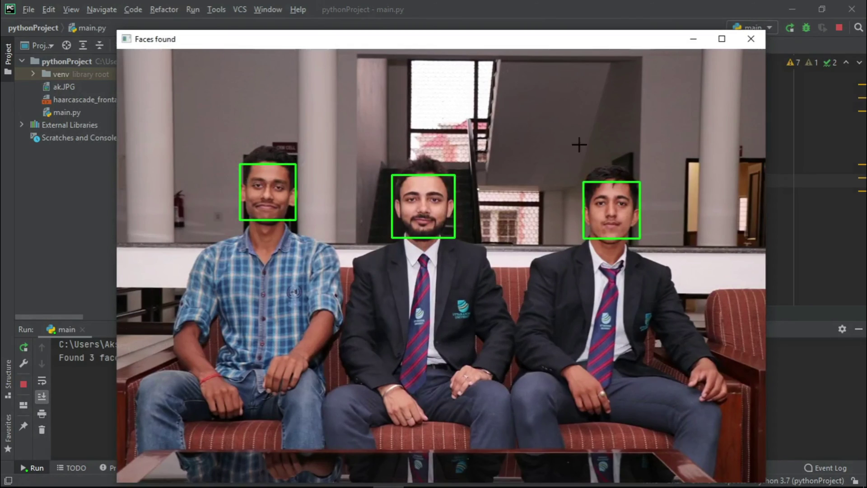
drag(338, 47, 374, 47)
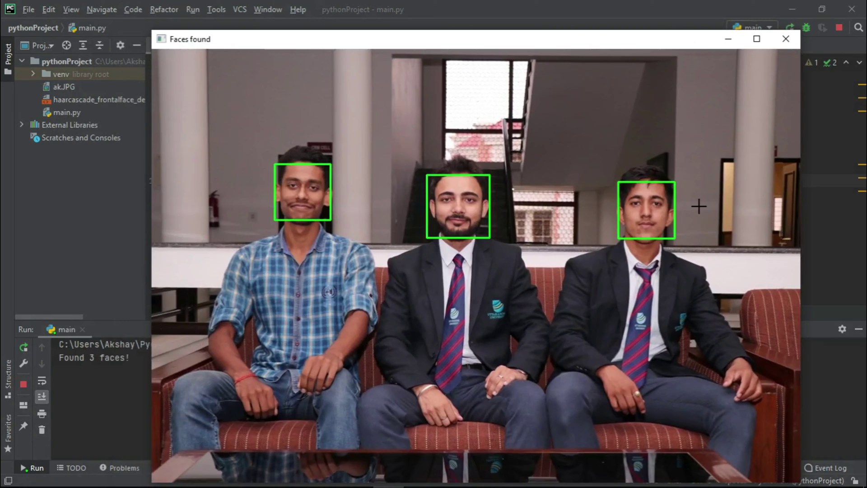
key(Escape)
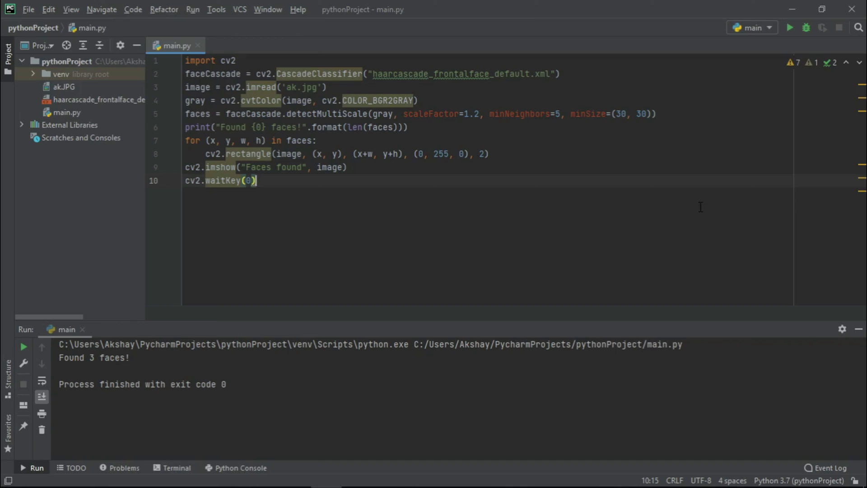
Step: Comment out imread, add video_capture = cv2.VideoCapture(0), then while True: ret, image = video_capture.read()
drag(216, 87, 303, 87)
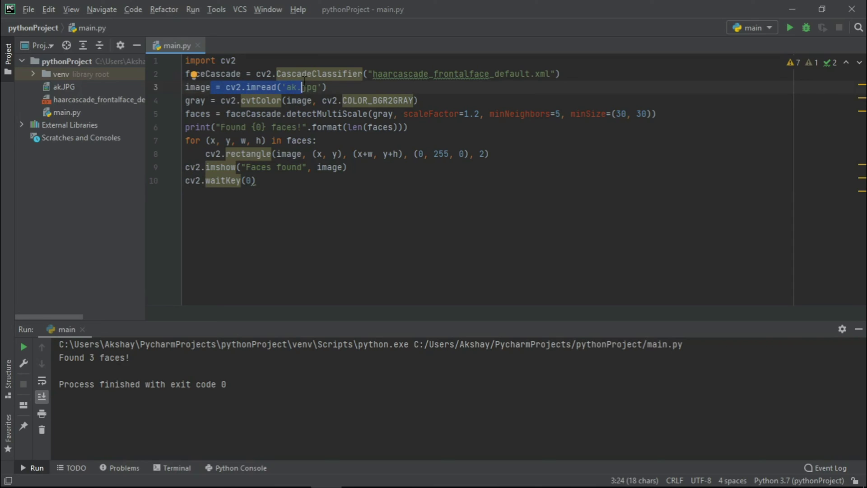
click(187, 87)
text(#)
key(Left)
key(Return)
key(Up)
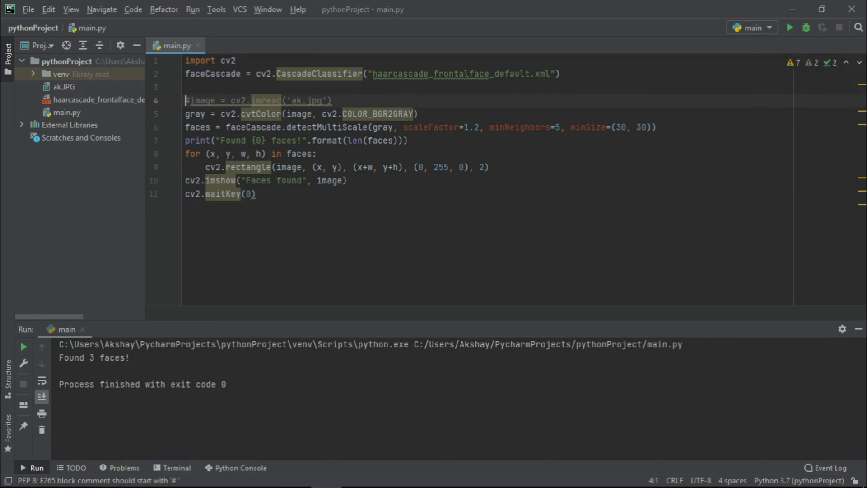
text(ideo_capture = cv2.)
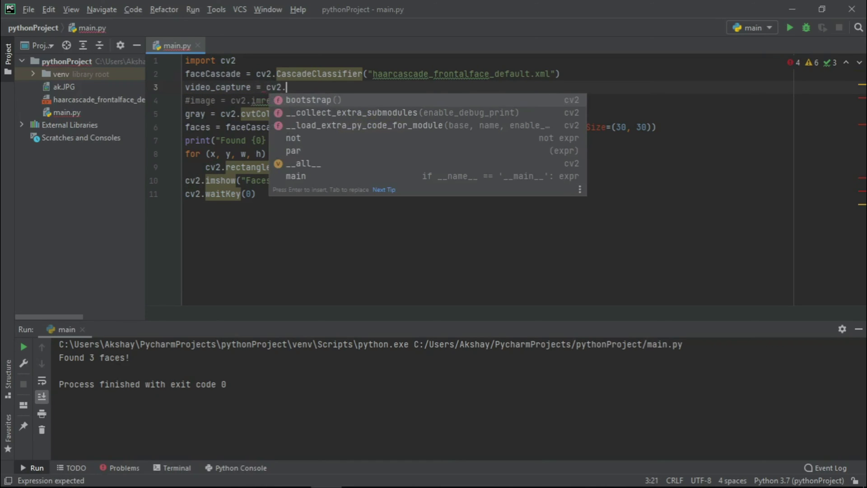
text(VideoCapture(0)
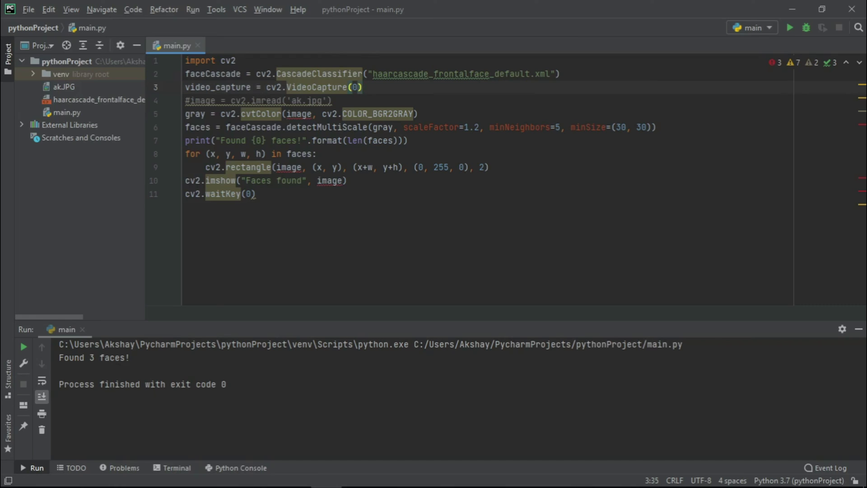
key(Return)
text(while True:)
key(Return)
text(ret, image = video)
key(Return)
text(.read())
drag(275, 113, 334, 113)
drag(196, 87, 256, 87)
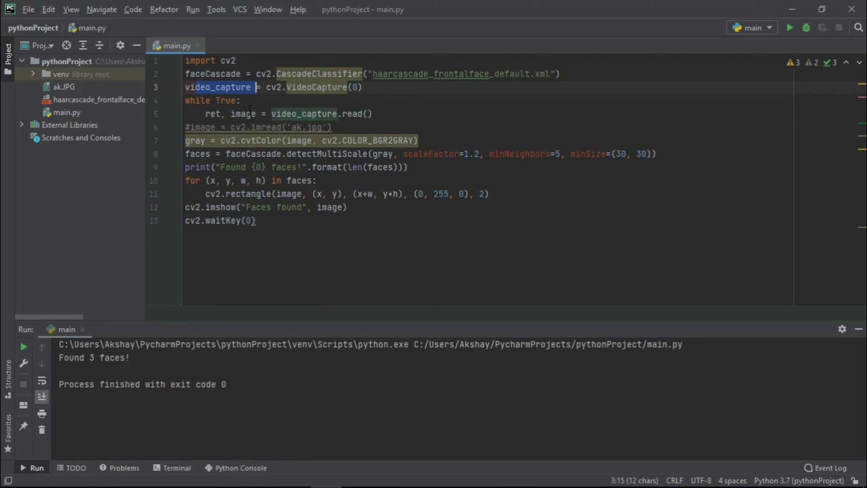
drag(342, 114, 368, 115)
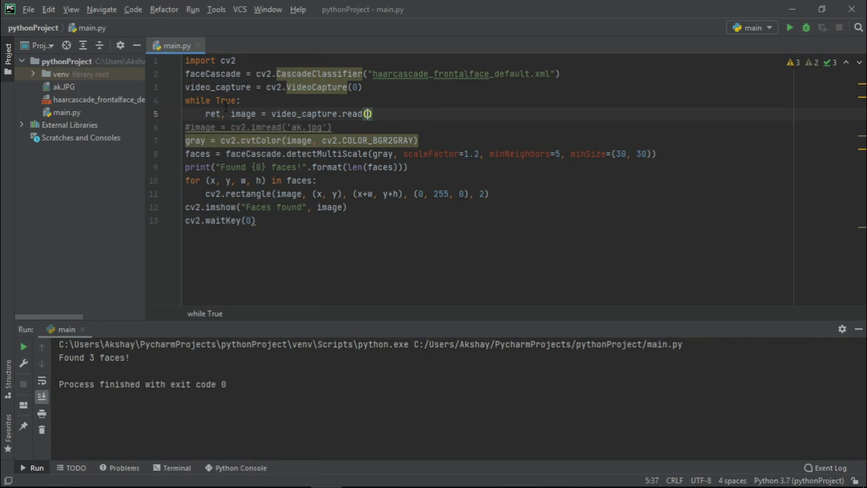
drag(205, 114, 221, 114)
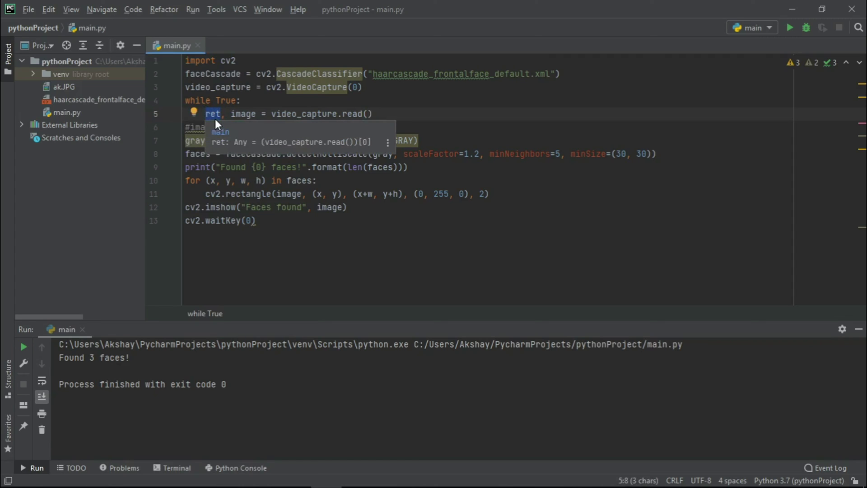
drag(231, 114, 261, 114)
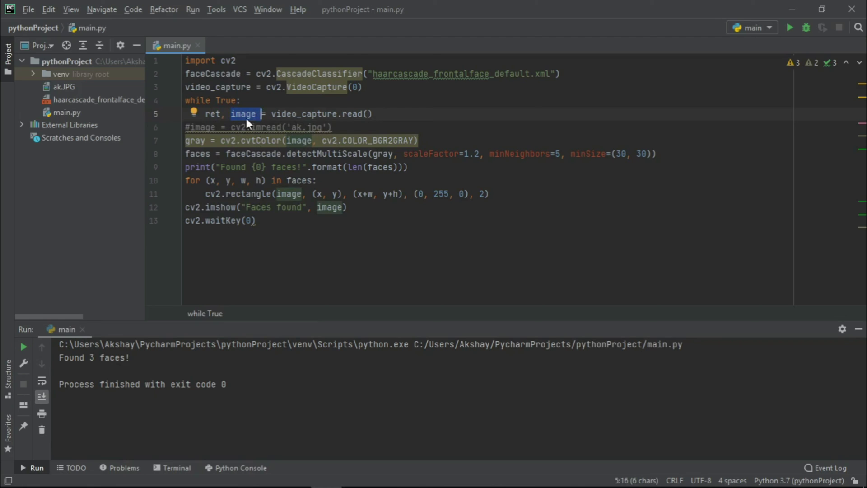
Step: Indent the gray conversion, face detection, print, rectangle, imshow and waitKey lines into the loop
key(alt+F12)
key(Tab)
key(Down)
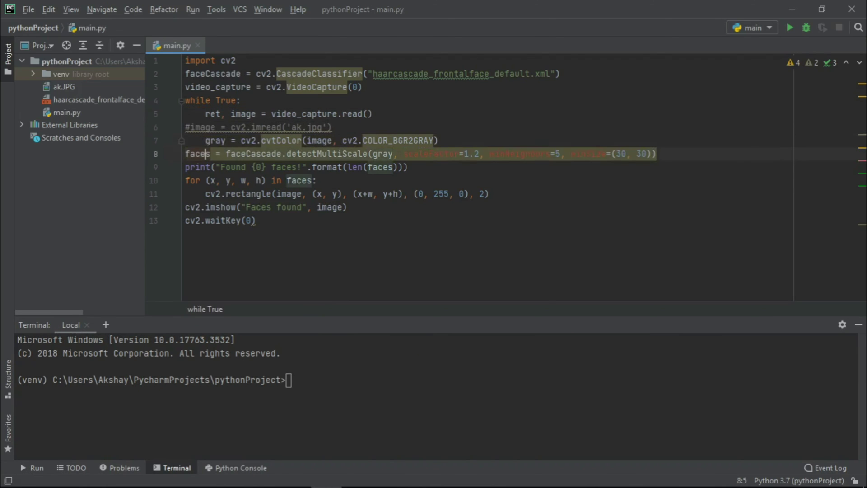
key(shift+Down)
key(shift+Down)
key(Tab)
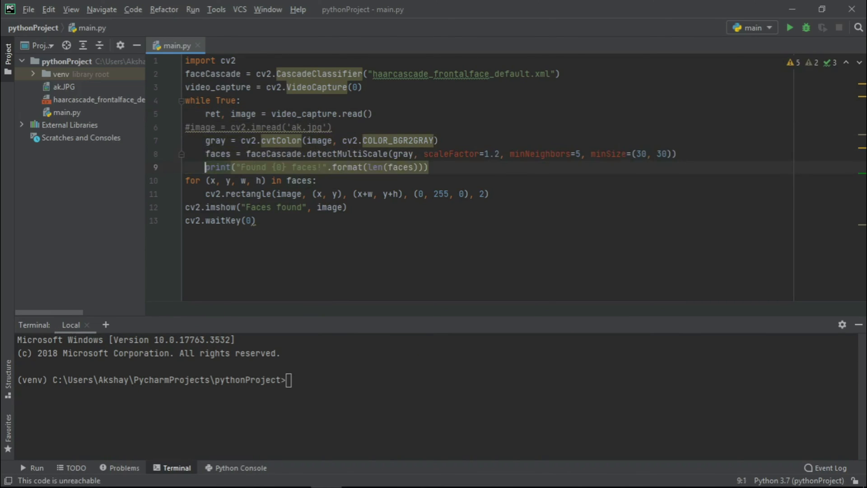
key(Home)
key(shift+Down)
key(shift+Down)
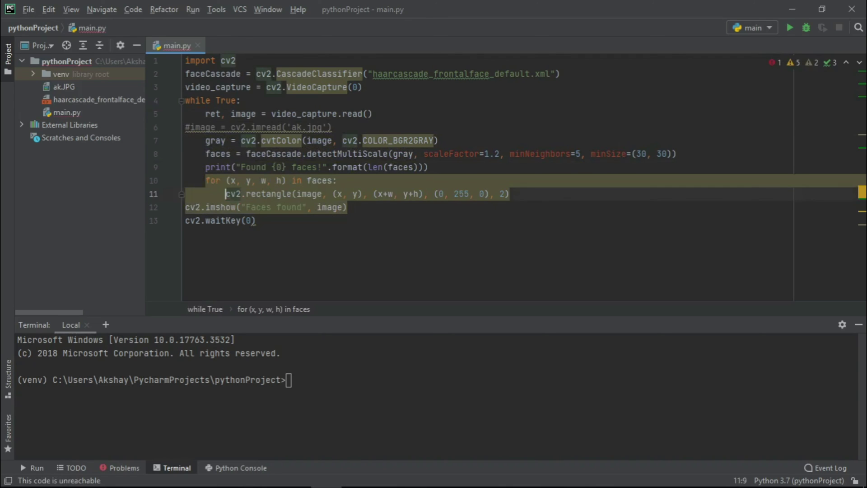
key(Tab)
key(Tab)
key(Down)
key(Tab)
text(if)
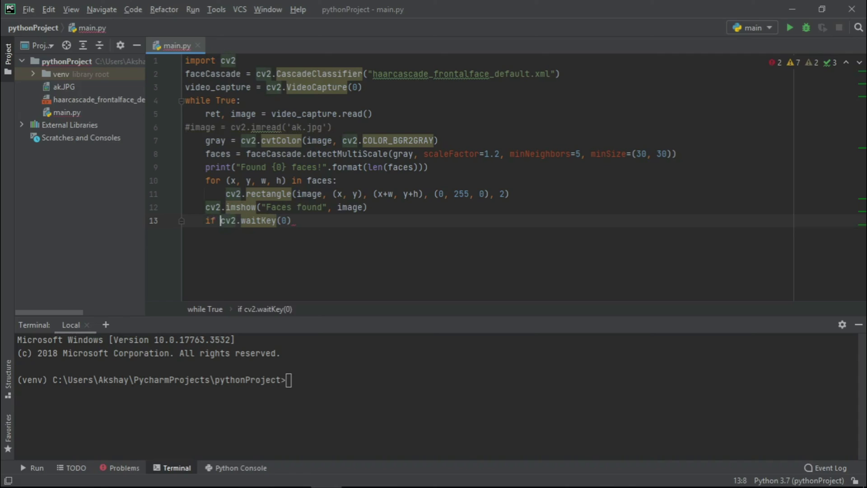
Step: Change waitKey(0) to waitKey(1) & 0xFF == ord('q') followed by break
key(Right)
key(Right)
key(Right)
key(Right)
key(Right)
key(Right)
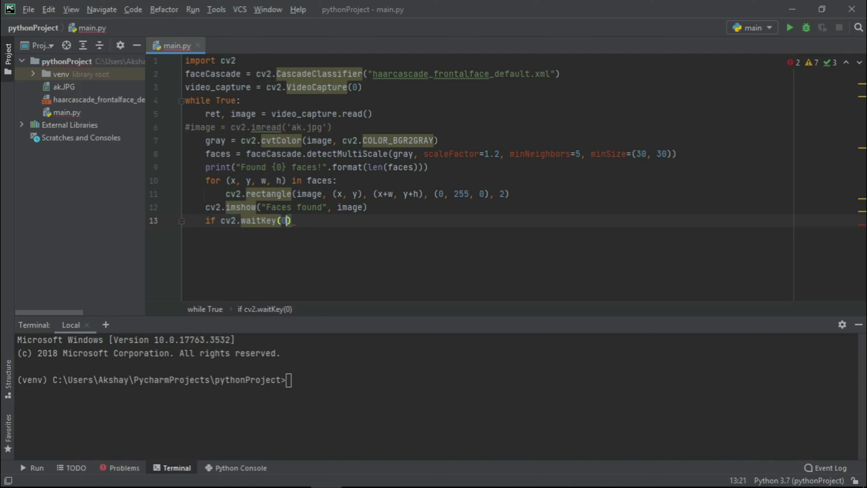
key(BackSpace)
text(1)
key(Right)
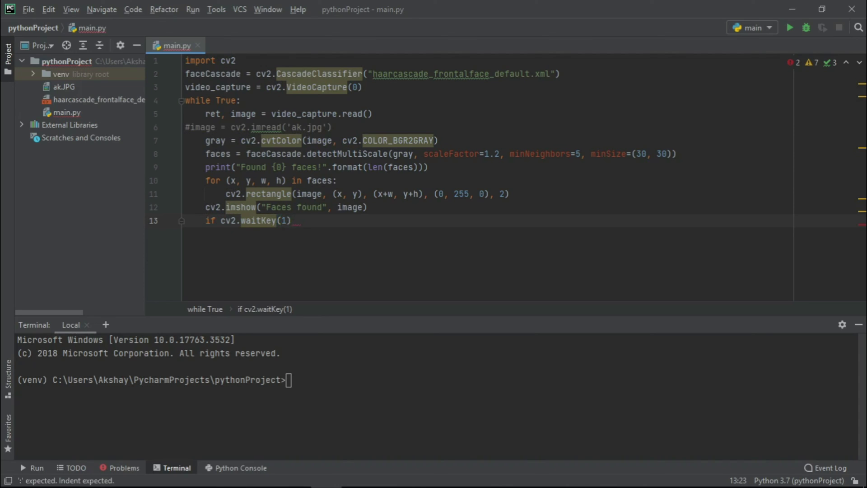
text(& 0xFF ==ord('q'):)
key(Return)
text(break)
key(Return)
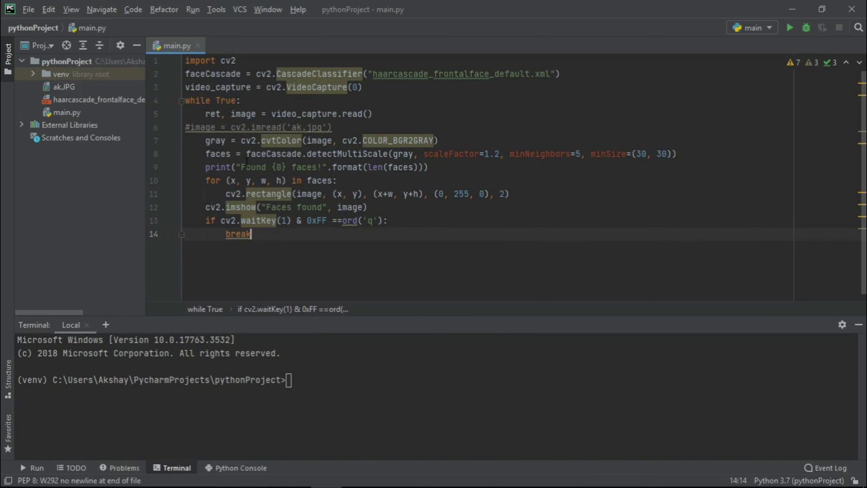
Step: Run the webcam face detection script, which finds 1 face, then quit with q
drag(200, 100, 238, 100)
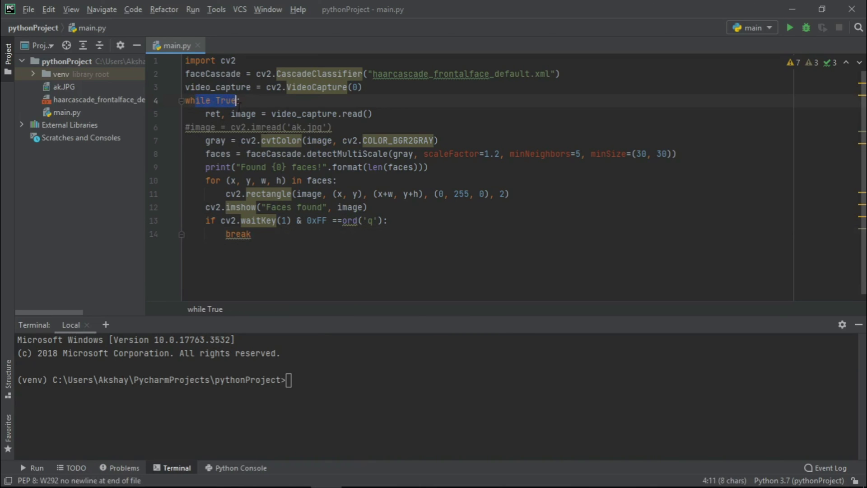
drag(357, 221, 378, 222)
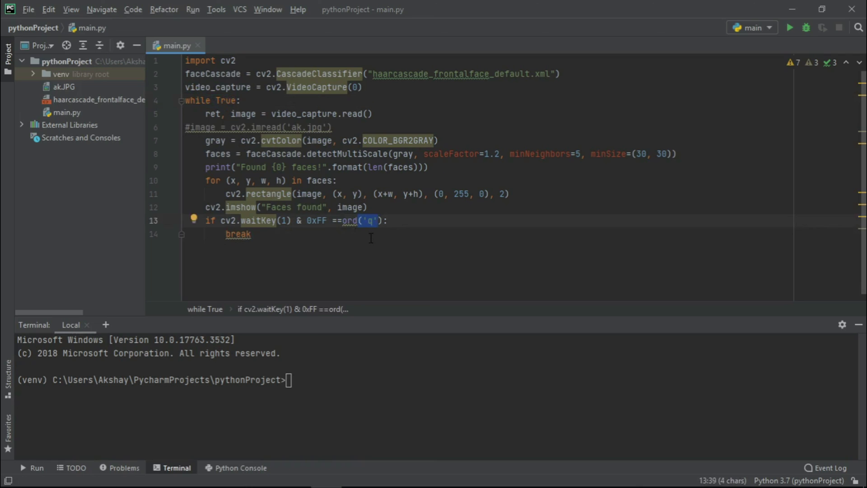
click(371, 238)
click(791, 28)
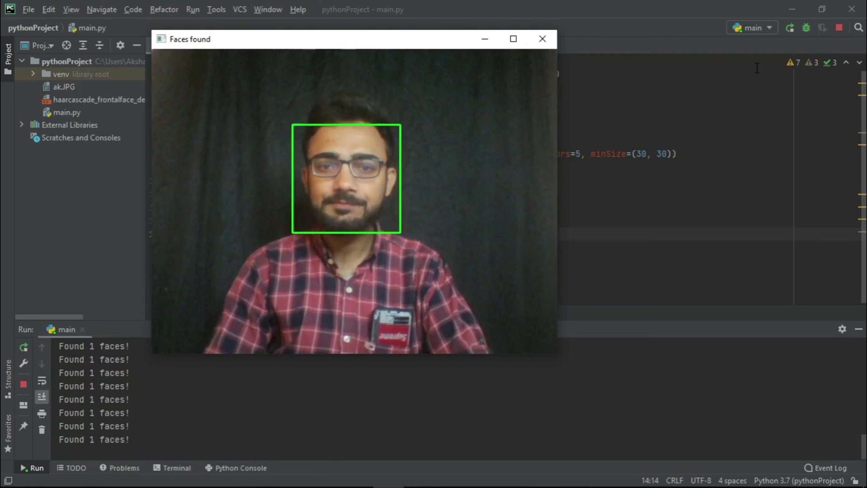
key(q)
Step: Add video_capture.release() and cv2.destroyAllWindows() after the loop
key(Return)
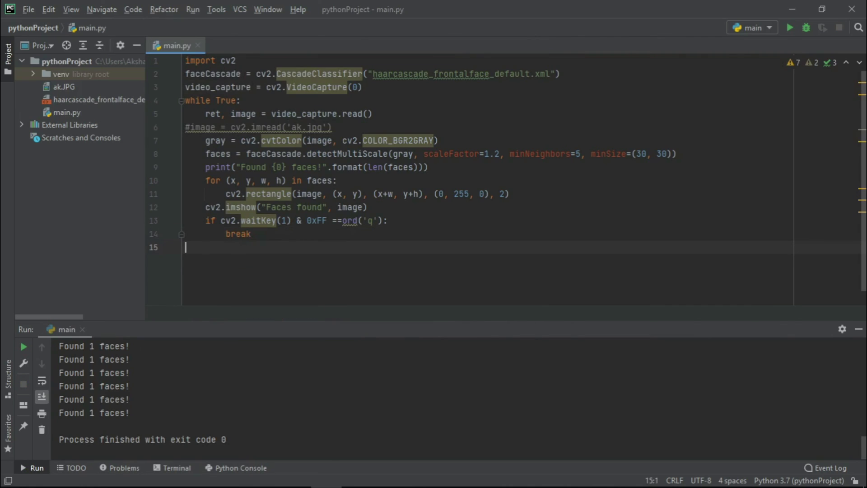
text(vid)
key(Return)
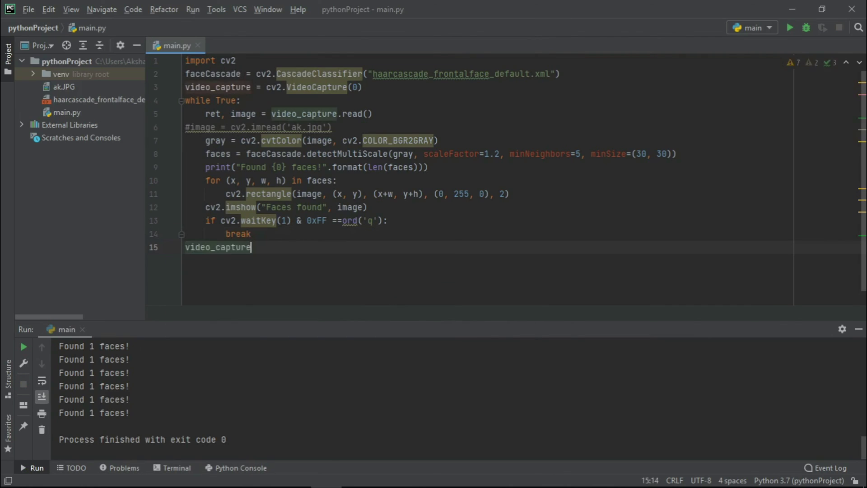
text(.rel)
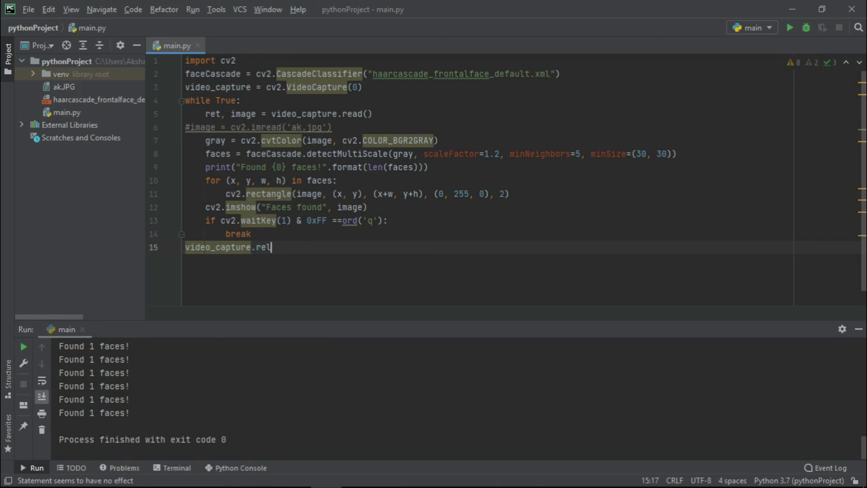
text(ease())
key(Return)
text(cv2.dest)
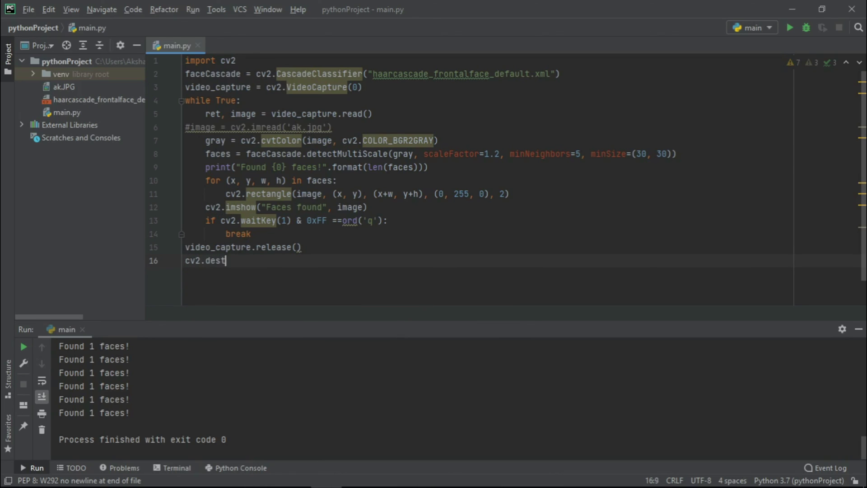
text(roAllWindows())
Step: Delete the commented-out #image photo-loading line
key(alt+F12)
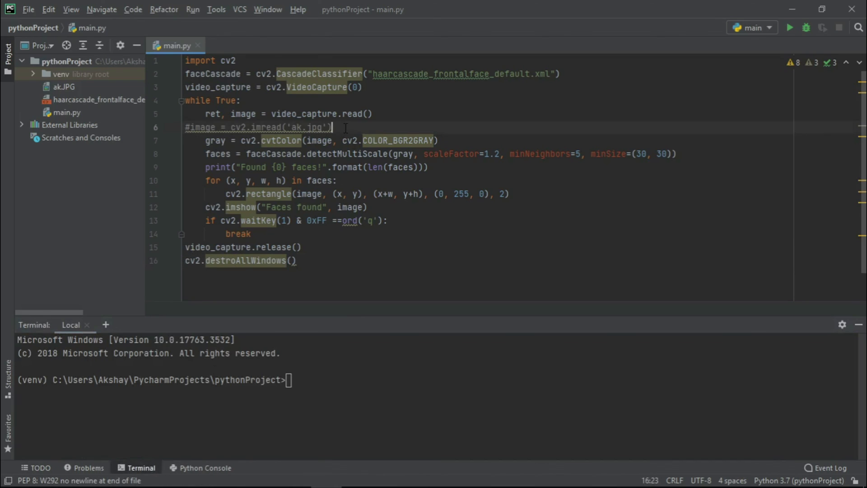
drag(332, 127, 186, 114)
key(Delete)
key(BackSpace)
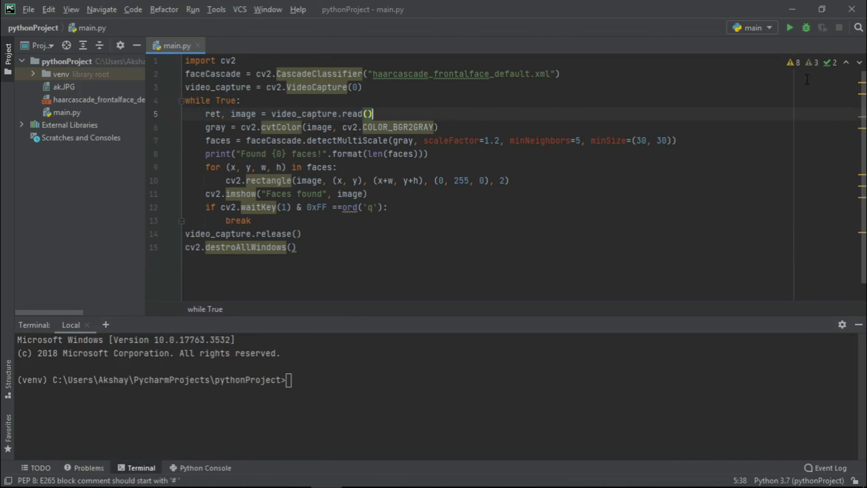
key(alt+4)
Step: Rerun the finished script, watch the green box around one face, and quit with q
click(794, 30)
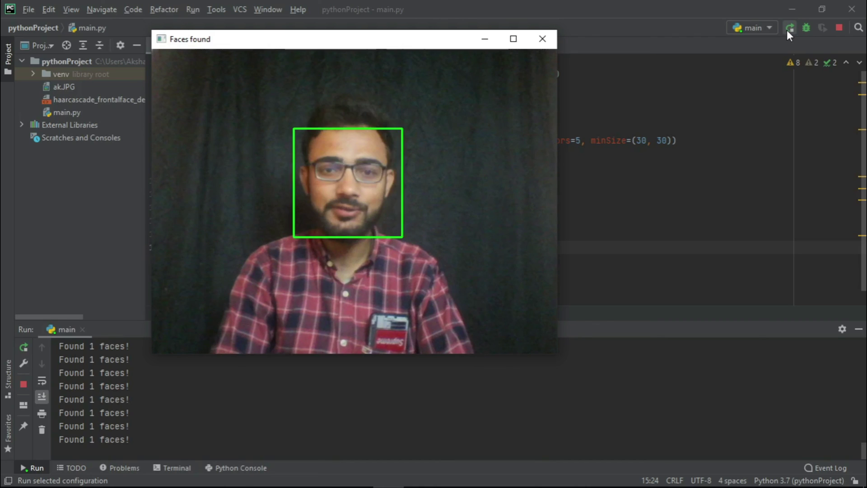
key(q)
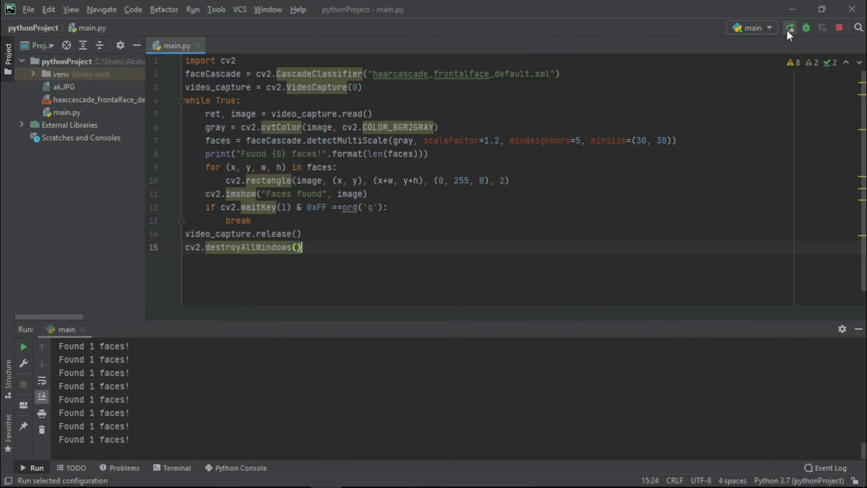